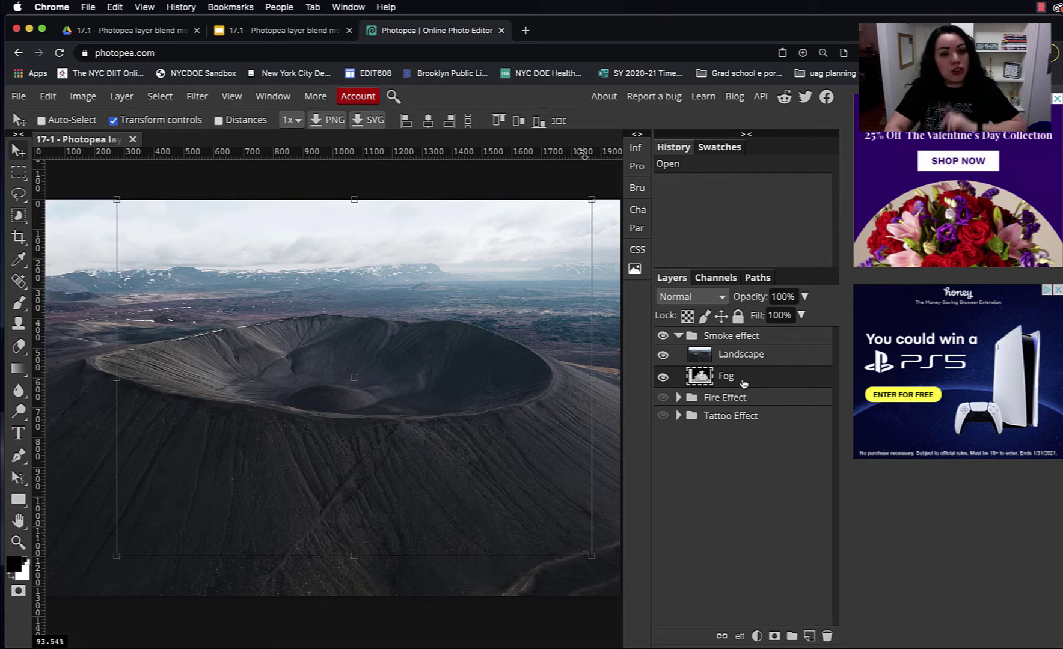
Move the Fog layer above the Landscape layer and set its blend mode to Screen.
left_click_drag(744, 379, 745, 353)
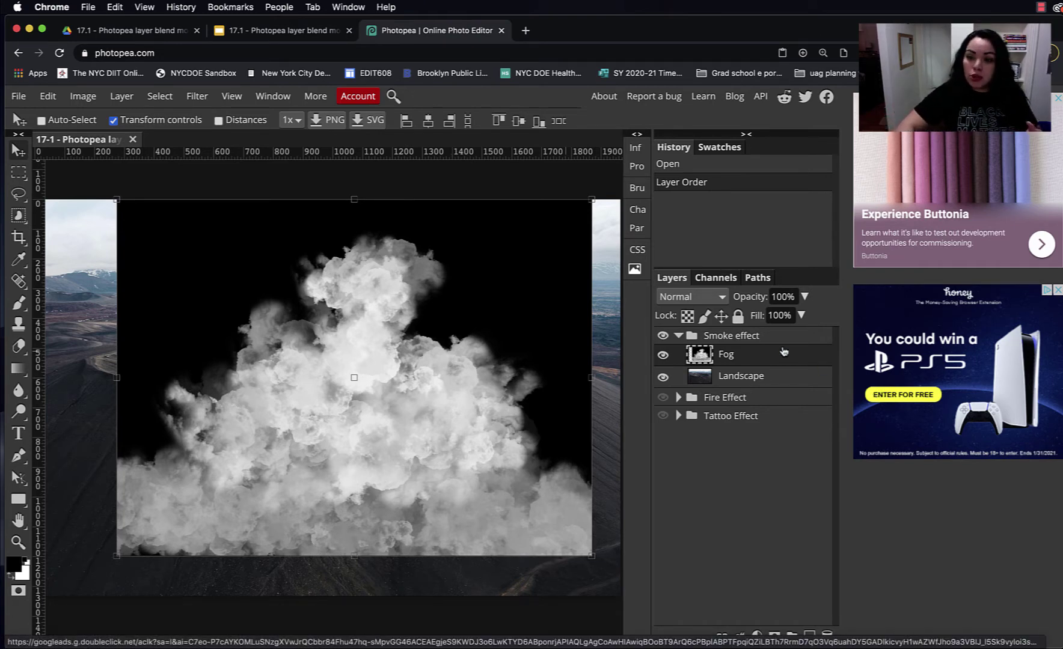
left_click(722, 297)
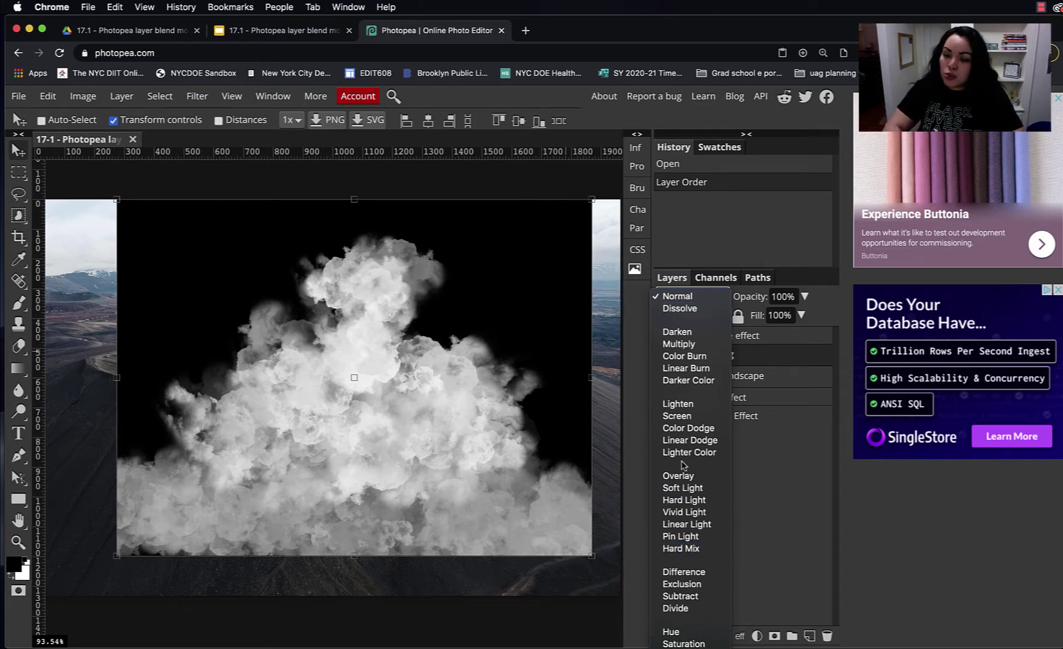
left_click(700, 420)
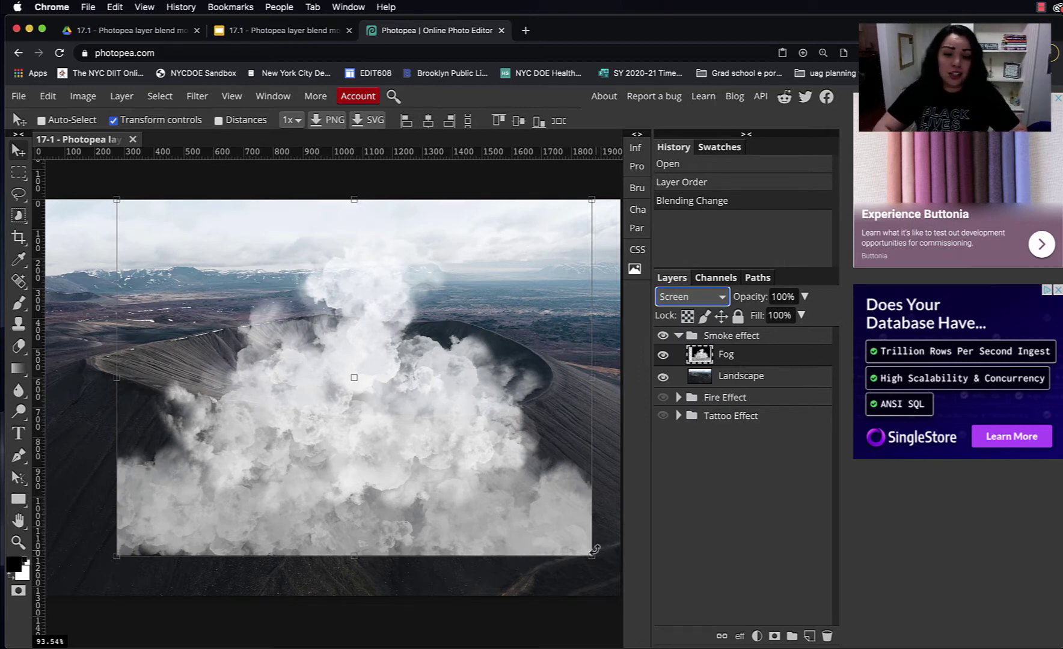
Scale the Fog layer to about 92% and reposition it over the volcano crater.
left_click_drag(595, 549, 553, 526)
left_click_drag(486, 495, 500, 473)
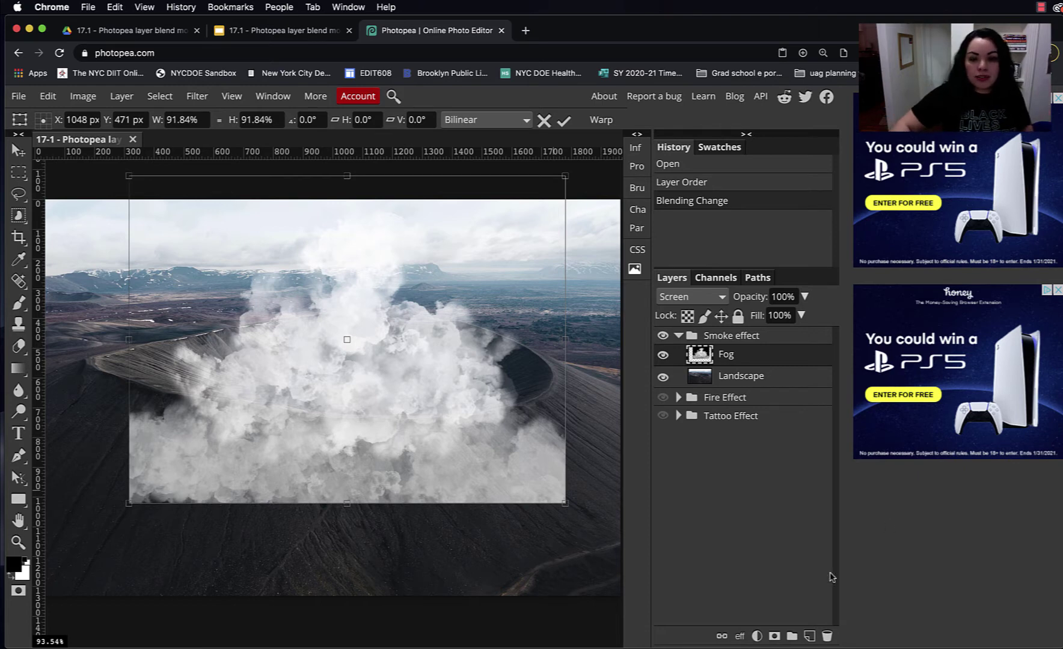
Add a raster mask to the Fog layer and paint out the fog on the crater's lower right slope with a soft 250 px black brush.
left_click(773, 636)
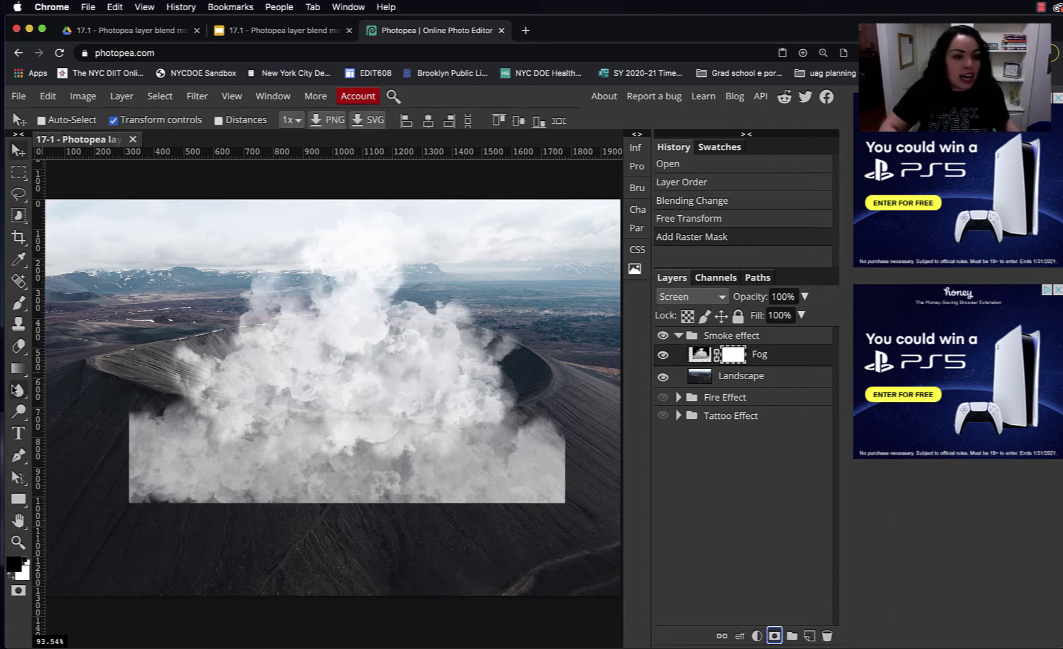
left_click(18, 304)
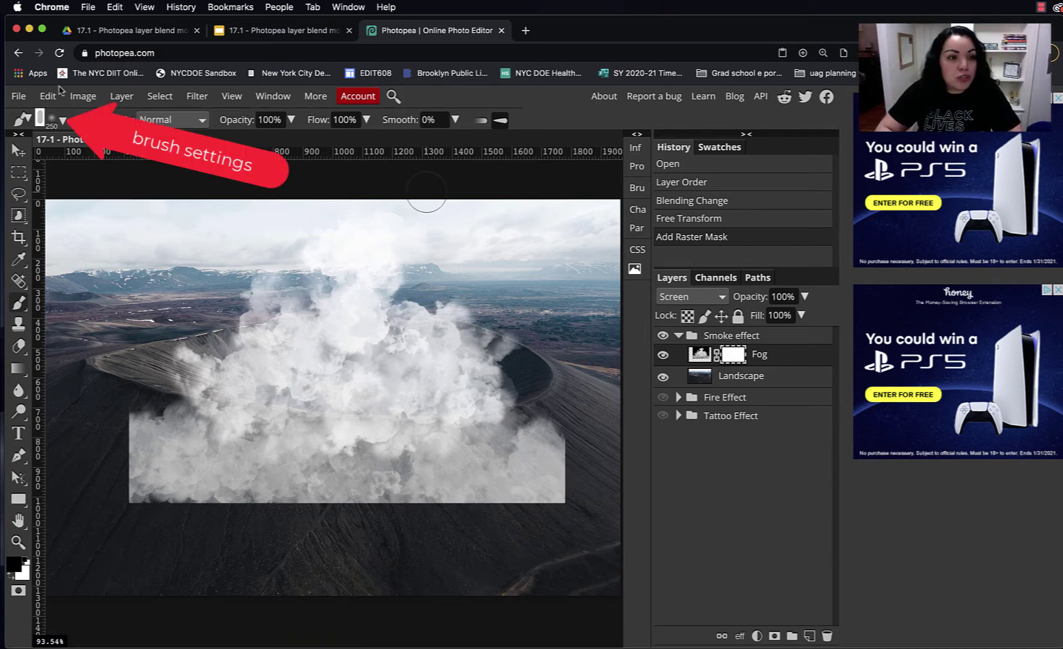
left_click(63, 121)
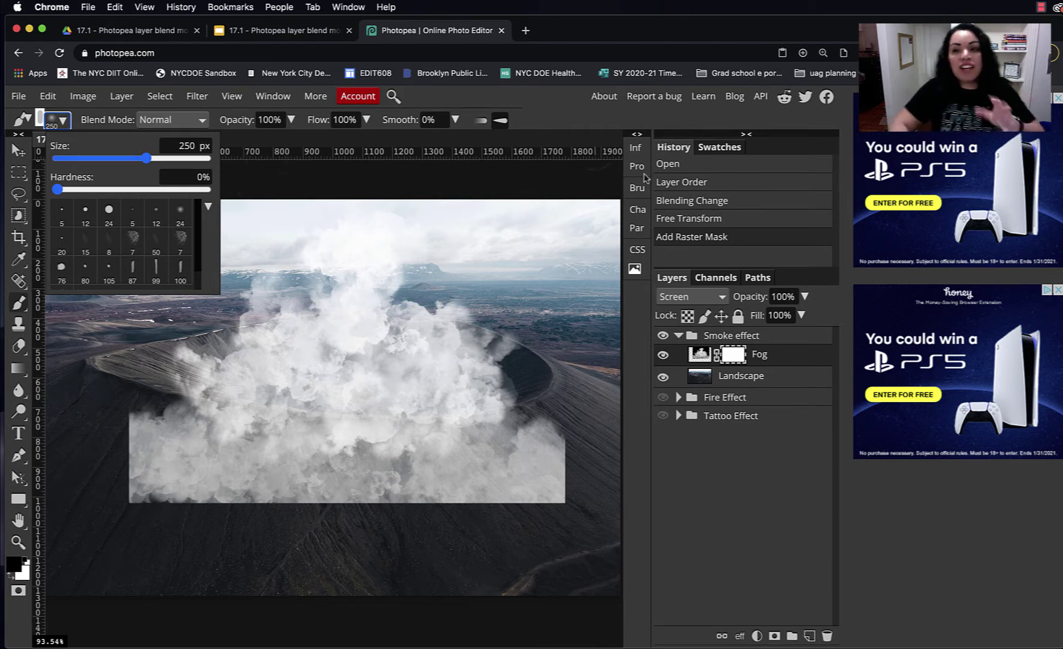
left_click(731, 505)
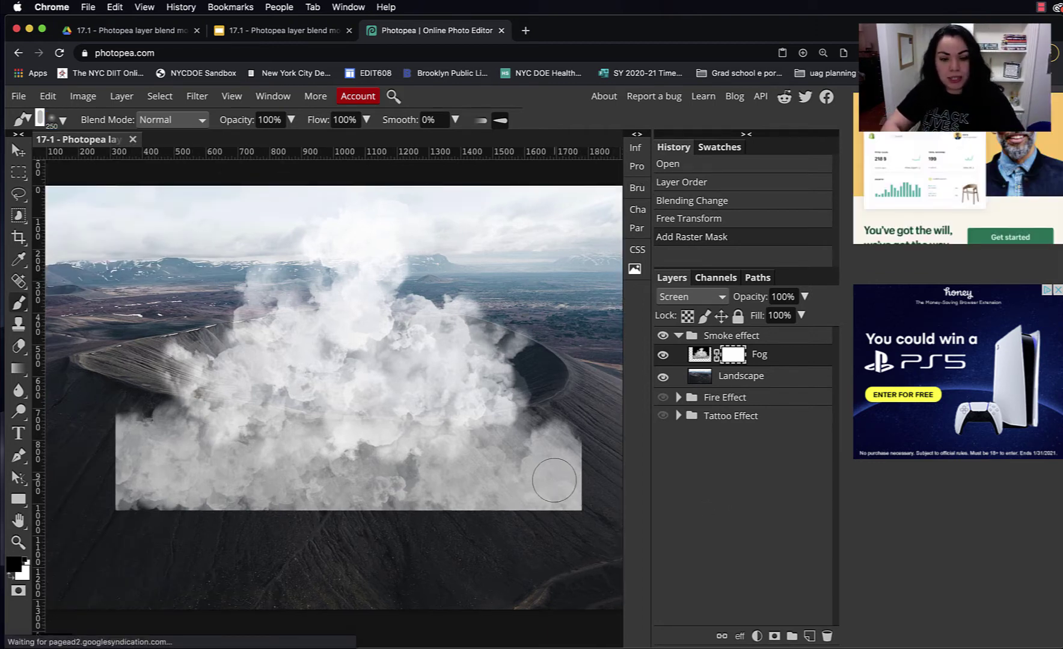
scroll(553, 475, "right", 2)
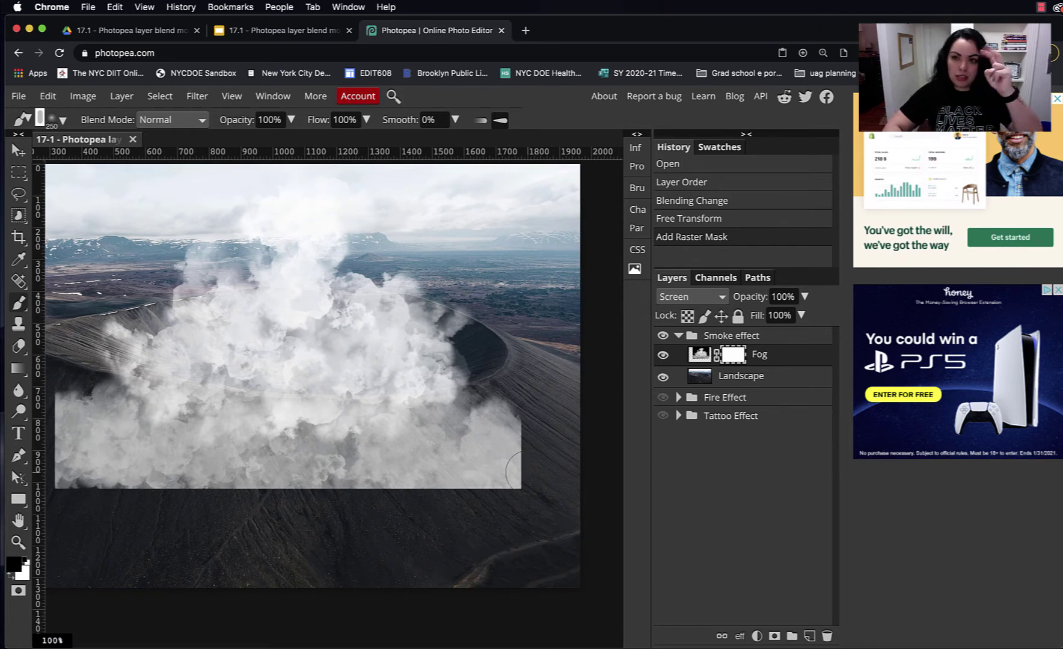
mouse_move(476, 485)
left_mouse_down()
mouse_move(508, 454)
mouse_move(511, 427)
mouse_move(373, 475)
mouse_move(457, 429)
mouse_move(421, 457)
mouse_move(312, 460)
mouse_move(481, 415)
mouse_move(361, 442)
mouse_move(355, 421)
mouse_move(451, 390)
mouse_move(277, 415)
mouse_move(180, 450)
left_mouse_up()
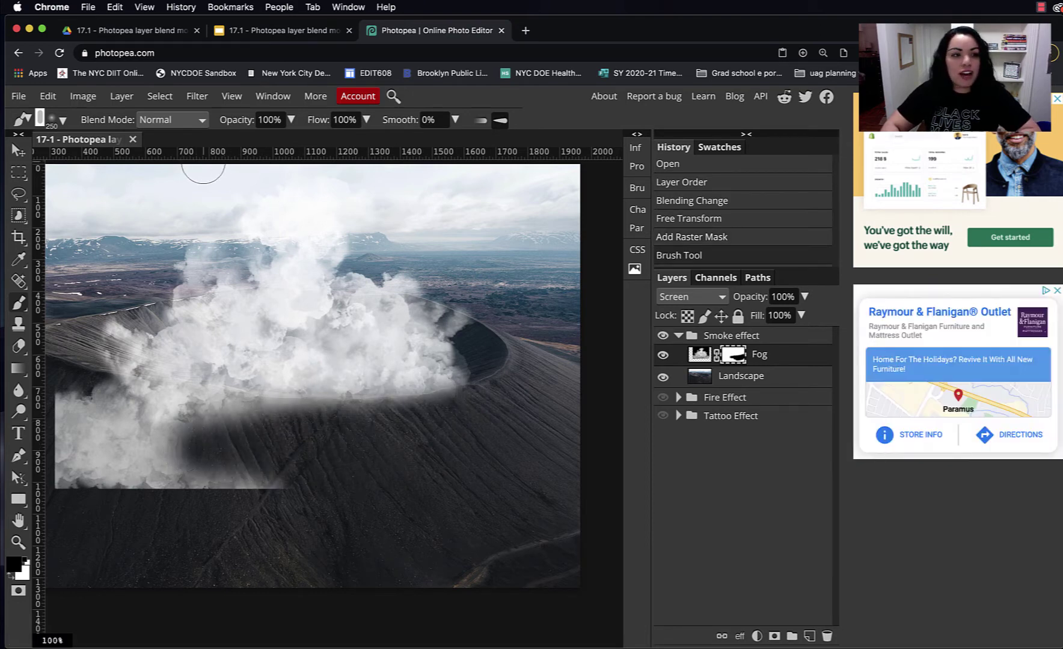
Raise the brush hardness to its maximum and mask out the remaining fog on the crater's lower left slope.
left_click(55, 121)
left_click_drag(57, 188, 210, 189)
mouse_move(159, 438)
left_mouse_down()
mouse_move(123, 439)
mouse_move(166, 448)
mouse_move(108, 460)
mouse_move(246, 457)
left_mouse_up()
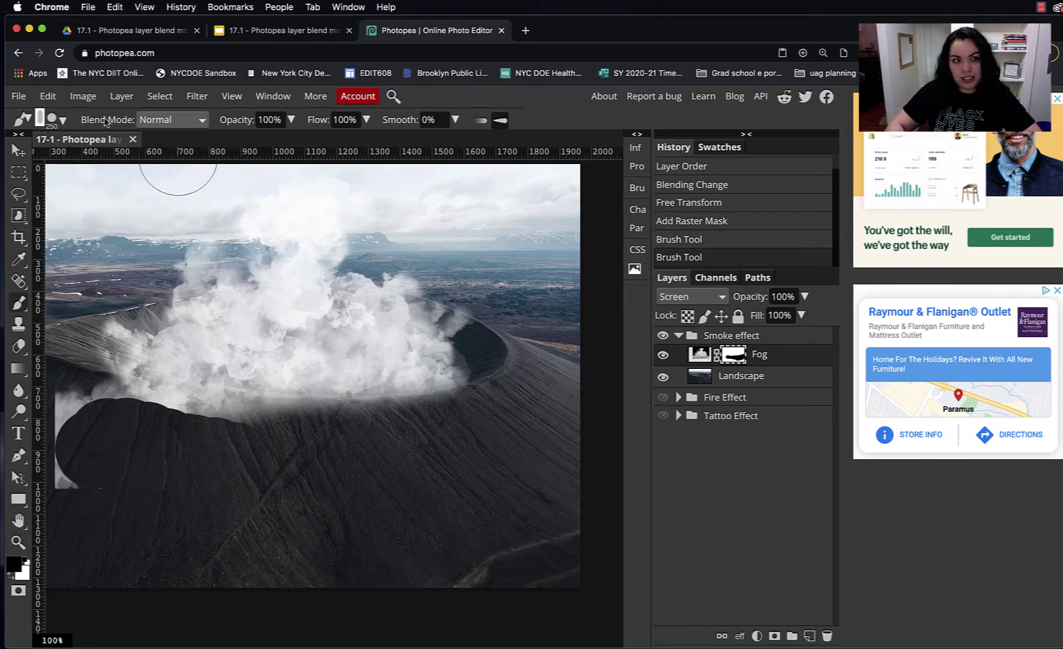
Reset the brush hardness to 0% and softly mask the leftover fog along the crater's front and left rim.
left_click(57, 121)
left_click_drag(206, 189, 53, 190)
left_click(193, 397)
mouse_move(180, 400)
left_mouse_down()
mouse_move(127, 388)
mouse_move(283, 399)
mouse_move(72, 408)
mouse_move(150, 376)
left_mouse_up()
scroll(330, 372, "left", 5)
mouse_move(331, 399)
left_mouse_down()
mouse_move(553, 376)
mouse_move(436, 394)
mouse_move(313, 394)
left_mouse_up()
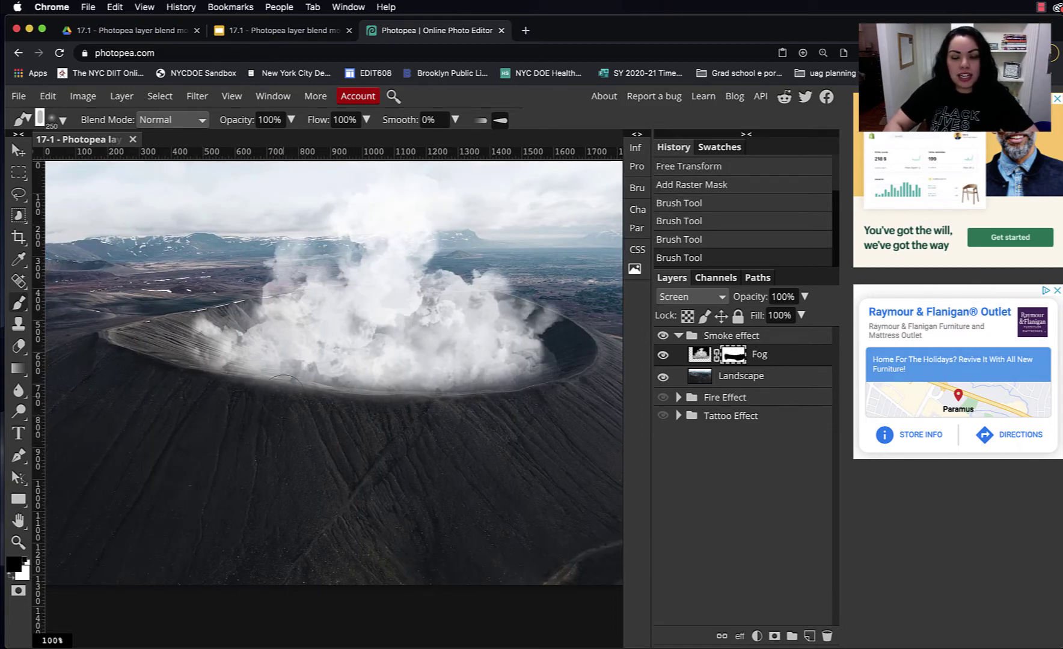
scroll(283, 394, "down", 1)
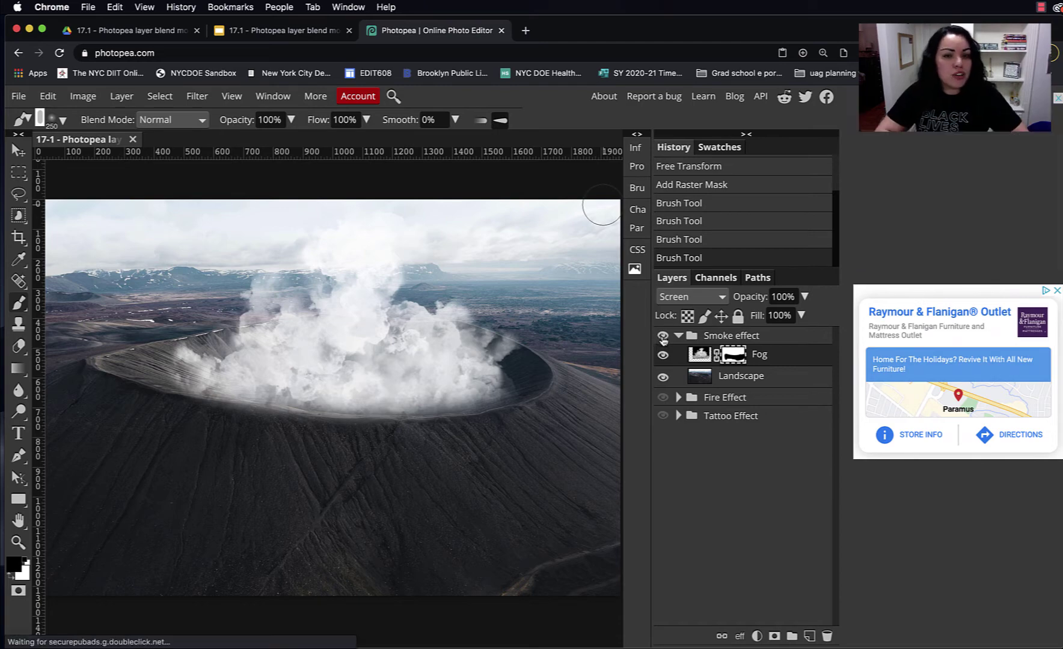
Collapse and hide the Smoke effect group, and show the Fire Effect group.
left_click(678, 336)
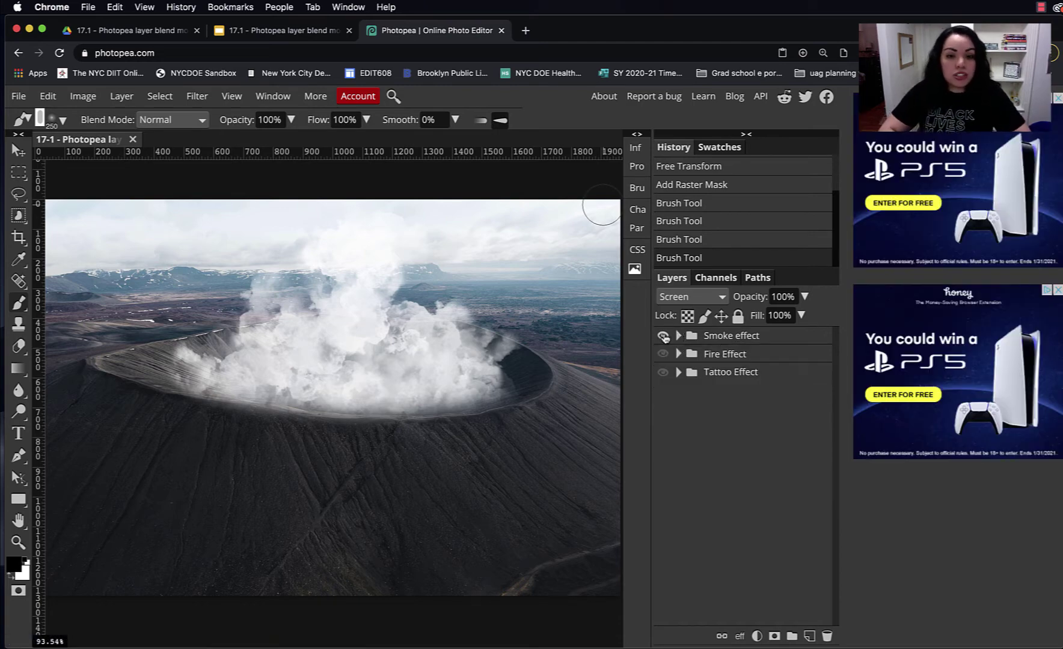
left_click(663, 335)
left_click(663, 355)
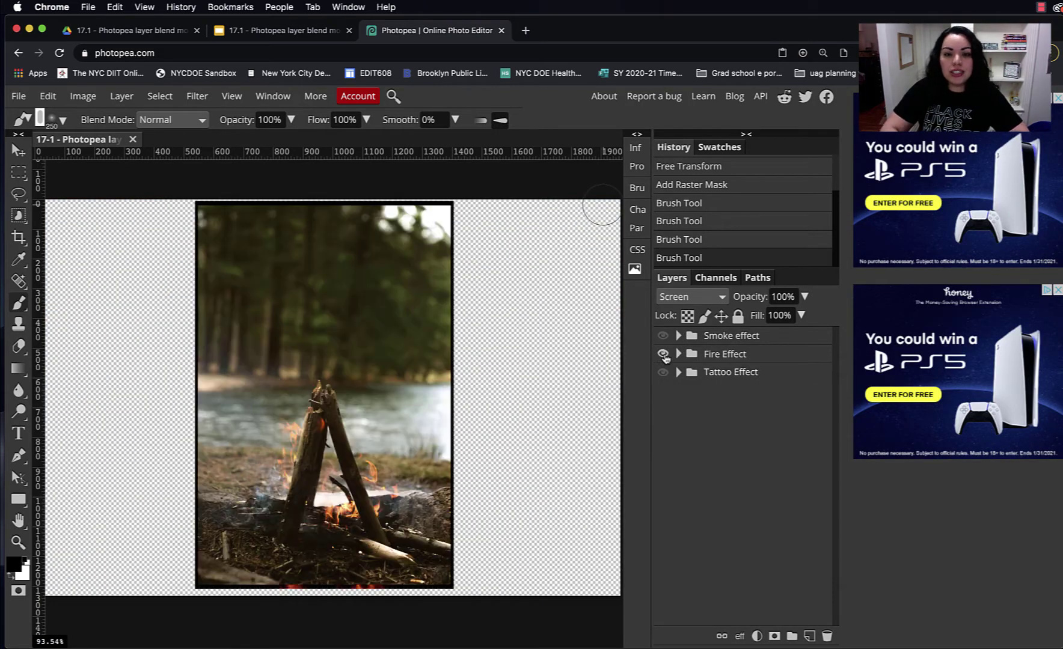
Move the Fire layer above the Campsite layer in the Fire Effect group and set its blend mode to Screen.
key("v")
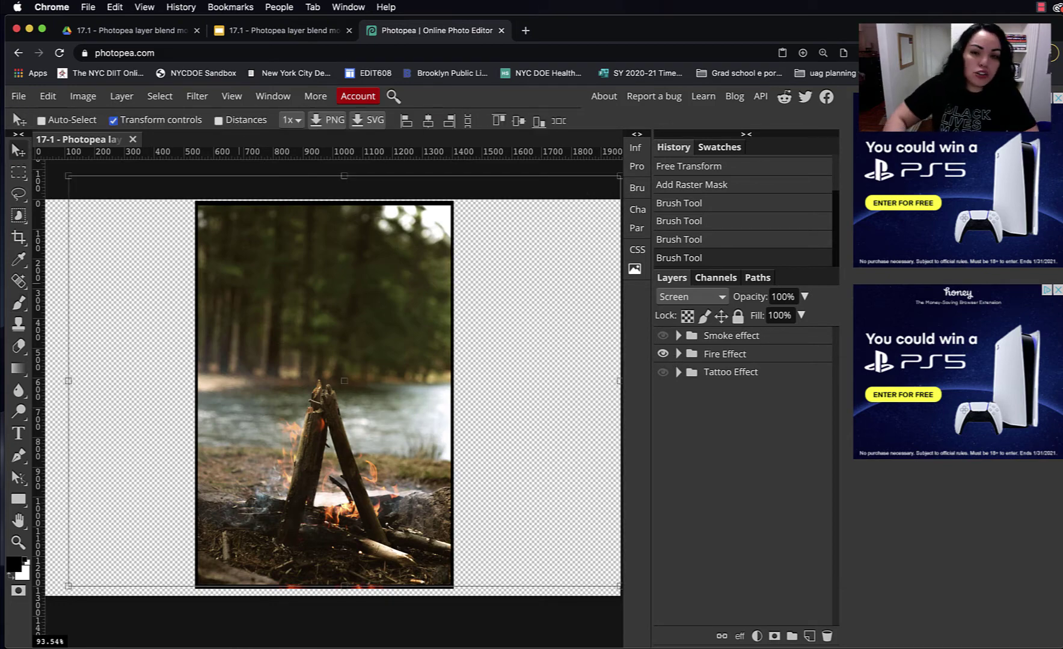
left_click(678, 354)
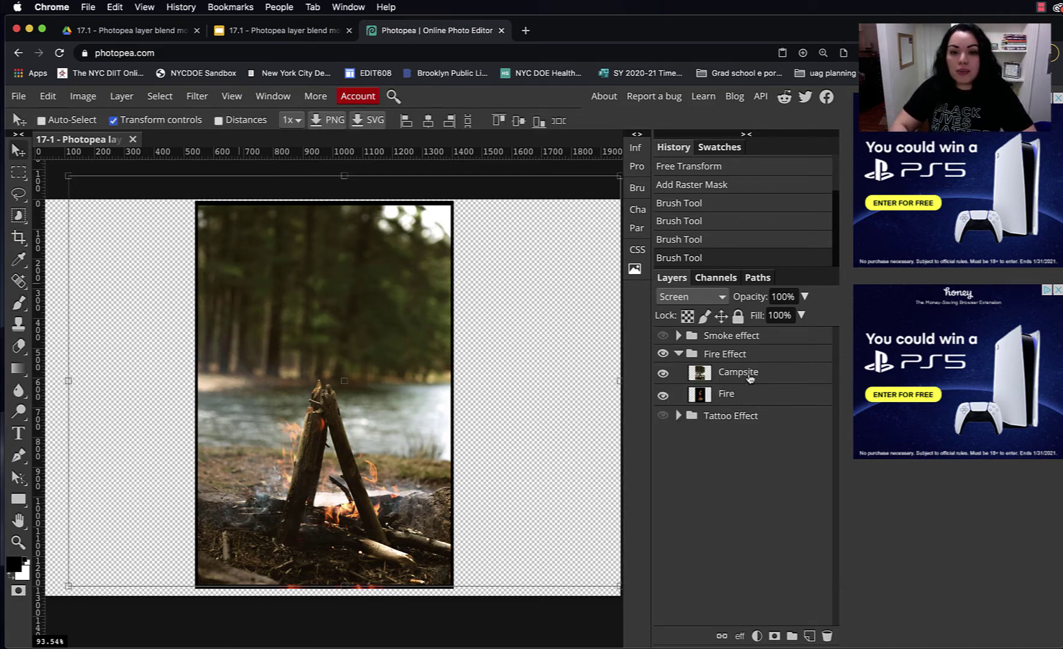
left_click(739, 396)
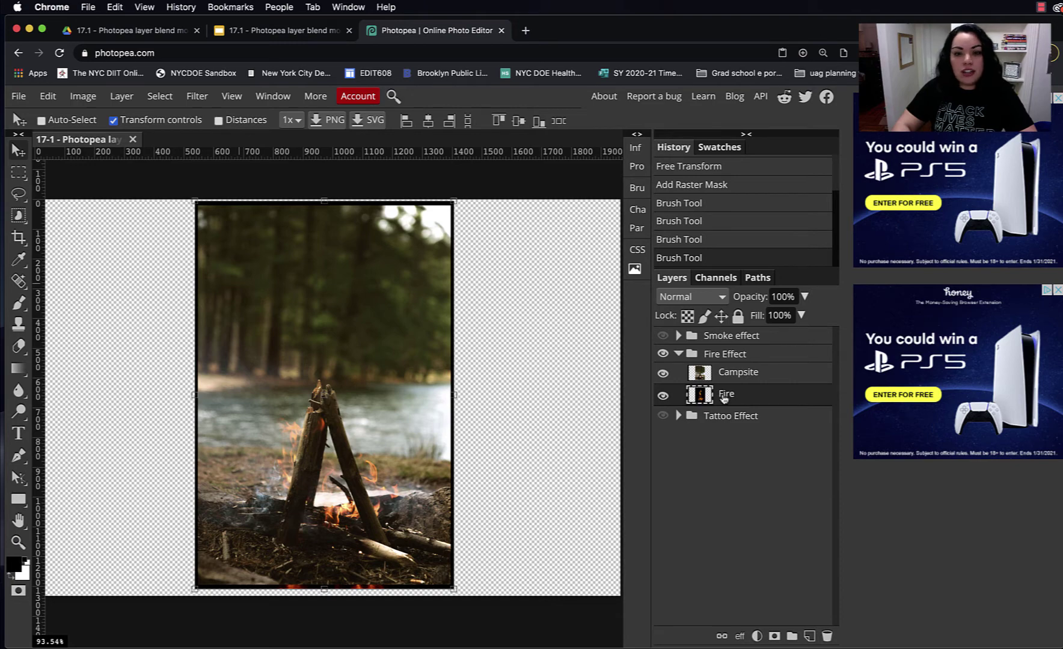
left_click_drag(724, 399, 724, 372)
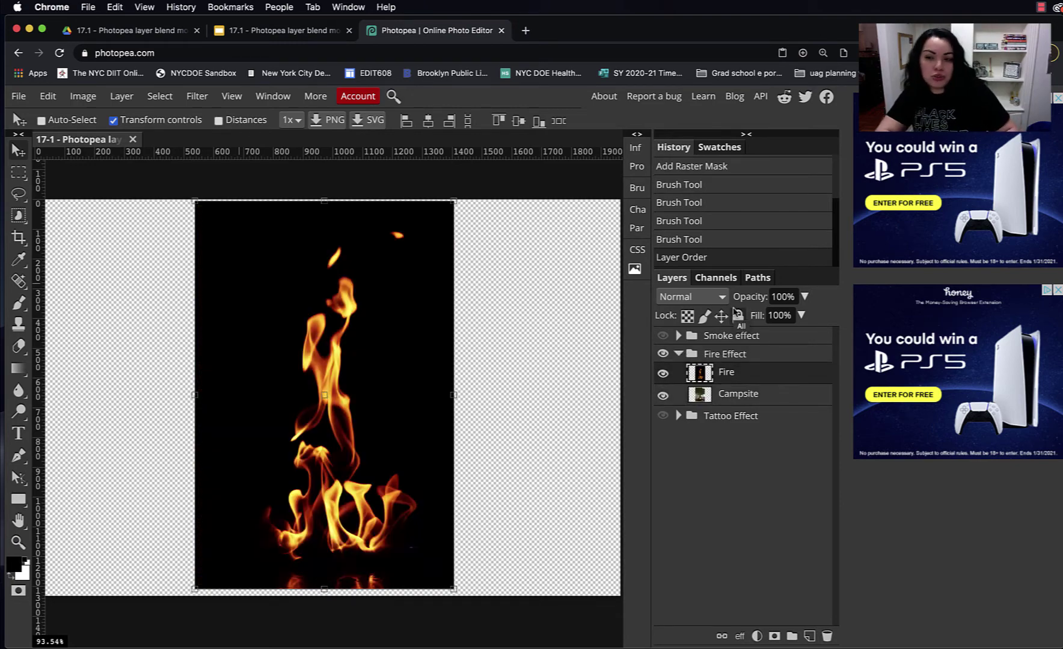
left_click(697, 296)
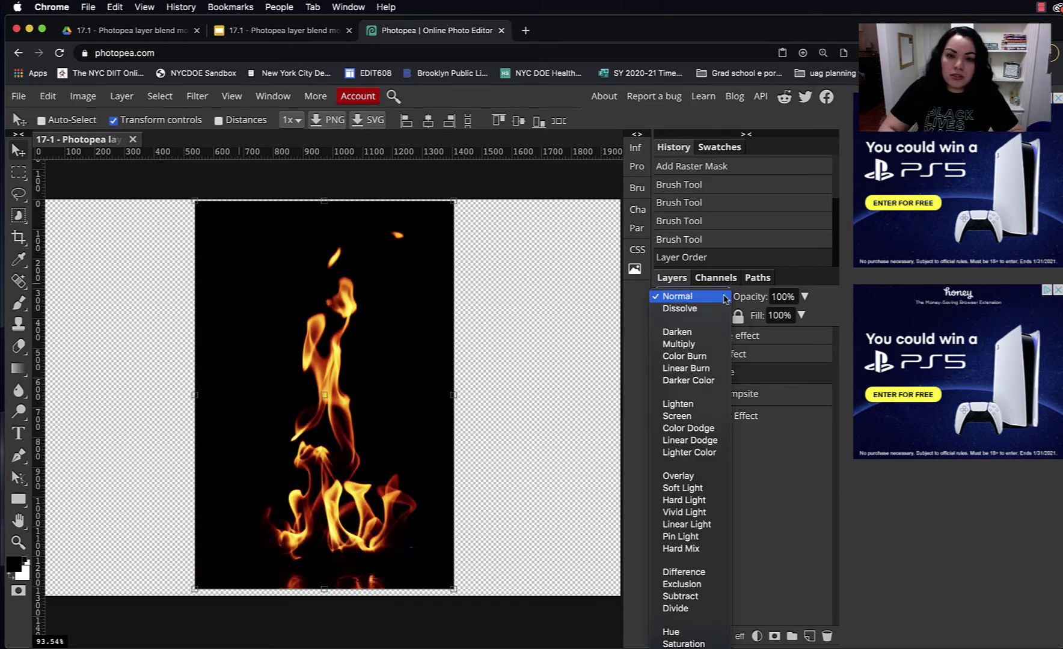
left_click(687, 417)
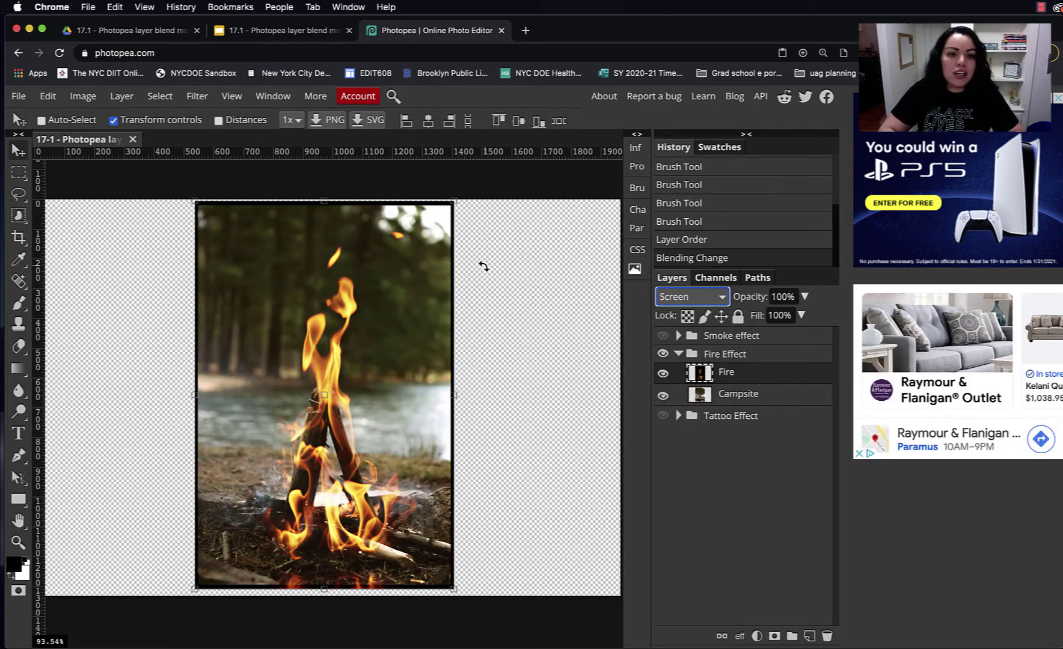
Reposition the Fire layer over the campfire logs and scale it down to about 87%.
left_click_drag(407, 424, 410, 410)
left_click_drag(457, 187, 432, 237)
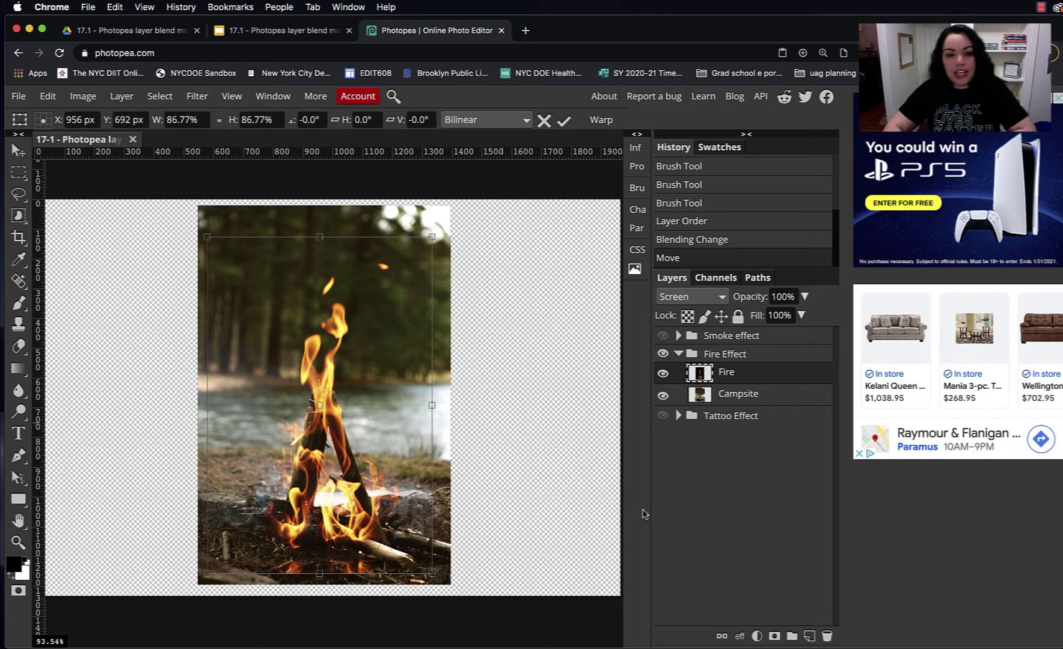
left_click(736, 398)
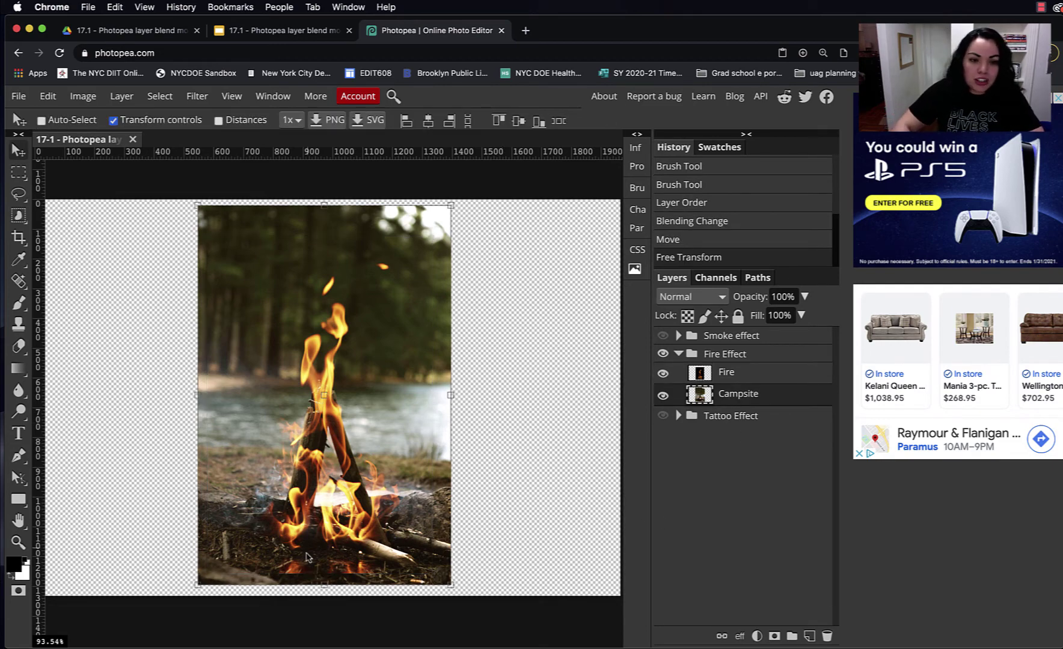
Add a raster mask to the Fire layer and brush out the reflected flames below the logs.
left_click(714, 373)
left_click(774, 636)
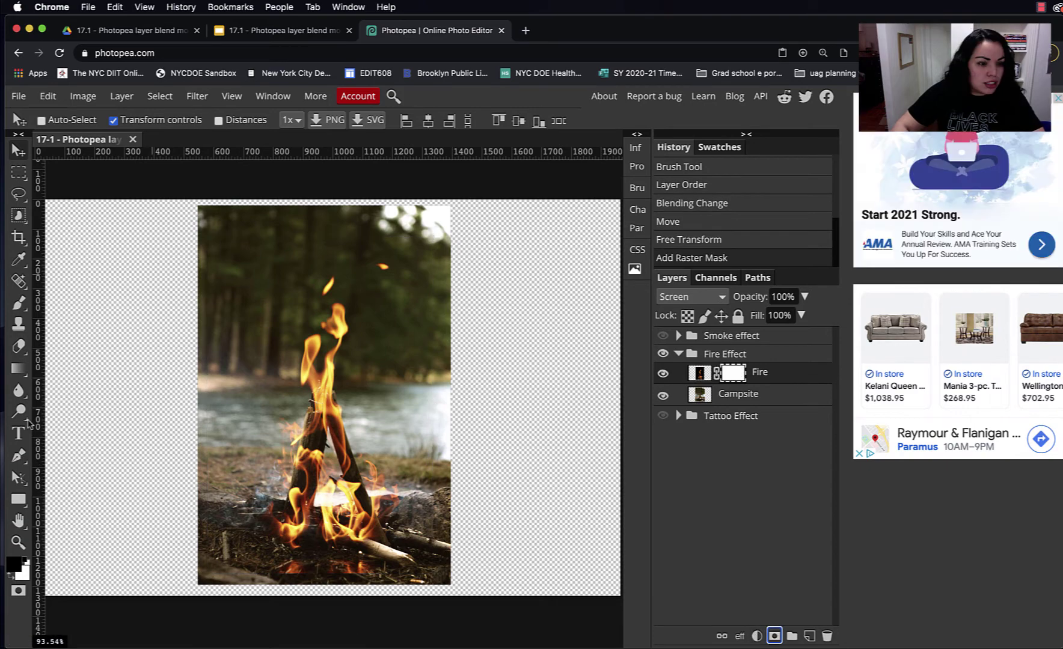
left_click(19, 303)
left_click_drag(270, 582, 370, 569)
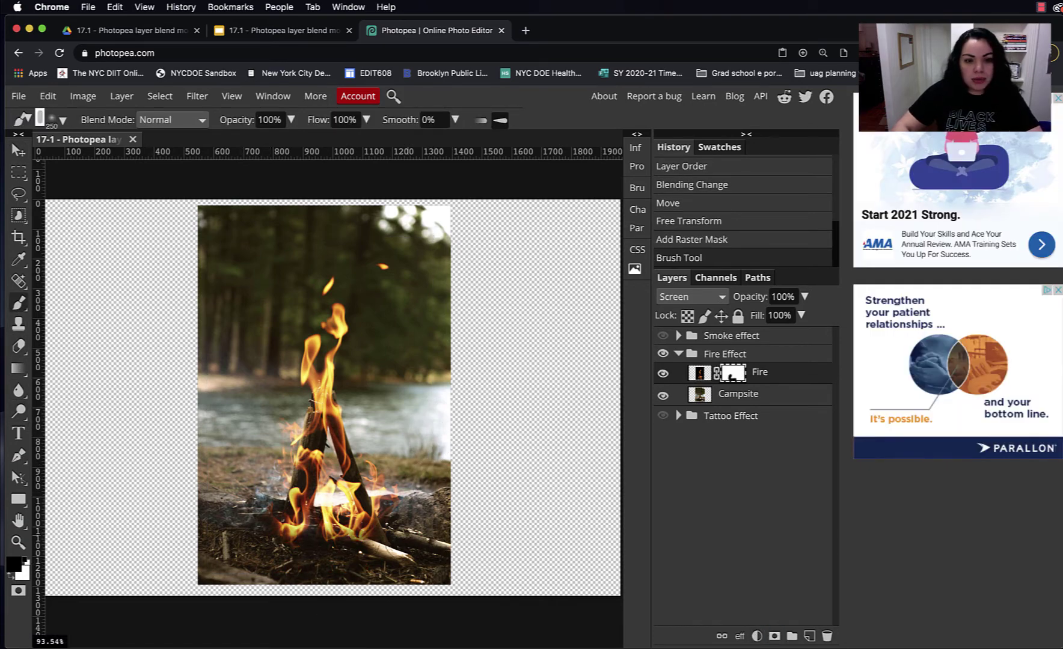
left_click_drag(372, 559, 484, 539)
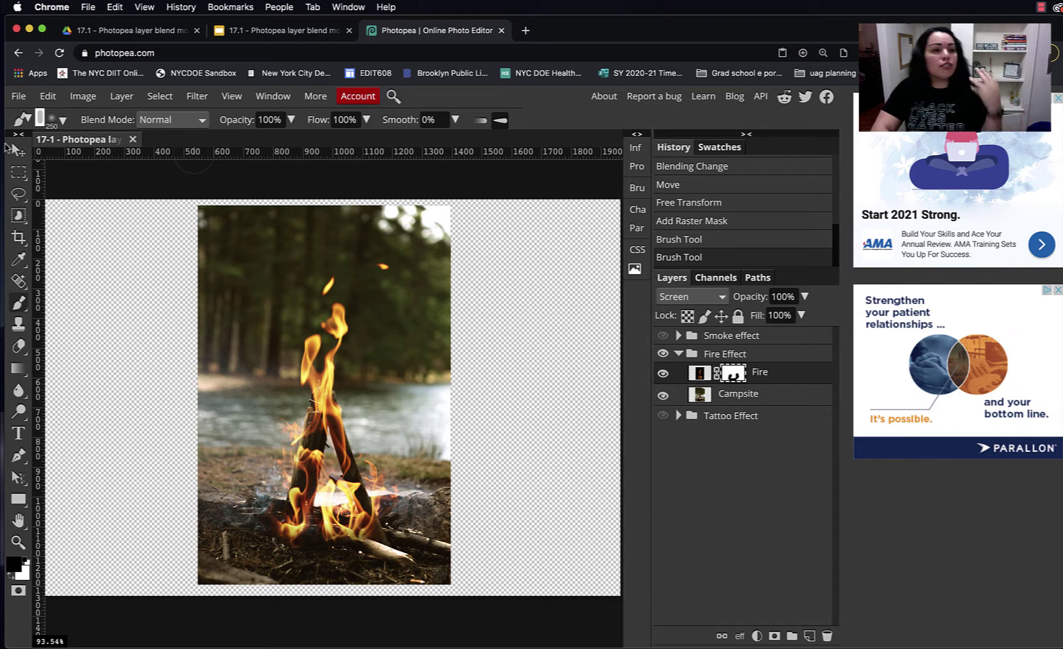
Collapse and hide the Fire Effect group, and show the Tattoo Effect group.
key("v")
left_click(679, 354)
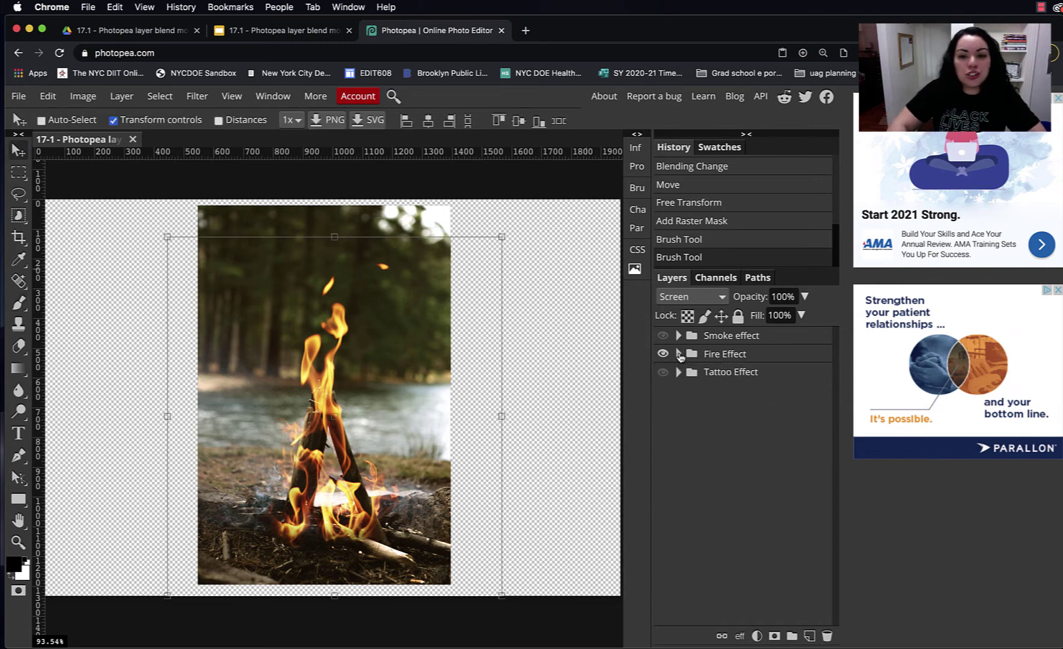
left_click(664, 355)
left_click(662, 372)
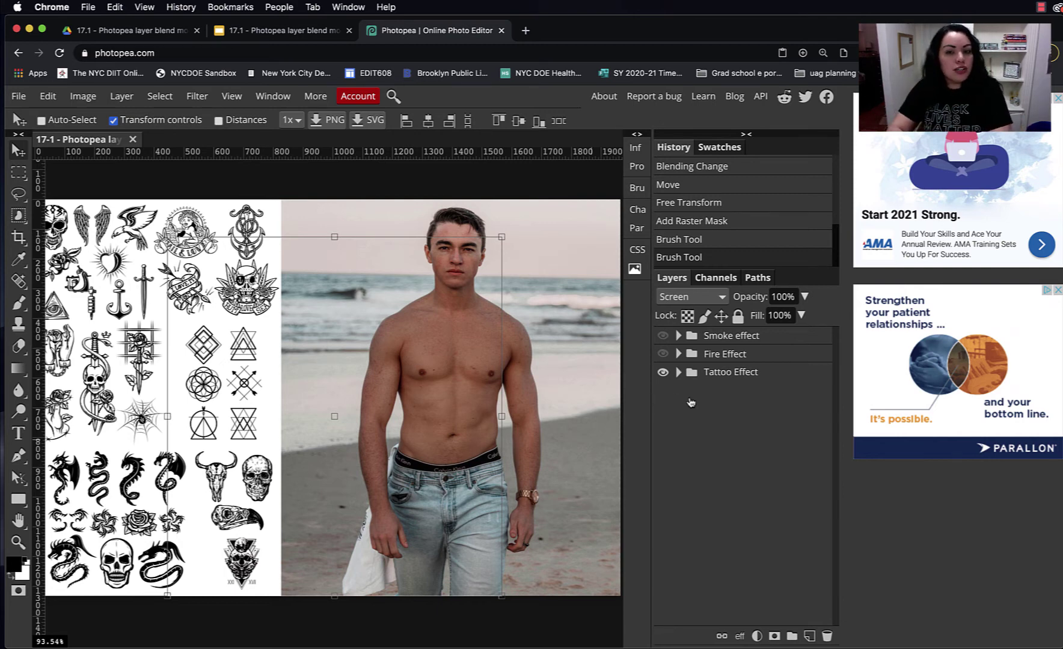
Select the Tattoos layer in the Tattoo Effect group and toggle its visibility off and back on.
left_click(678, 373)
left_click(735, 391)
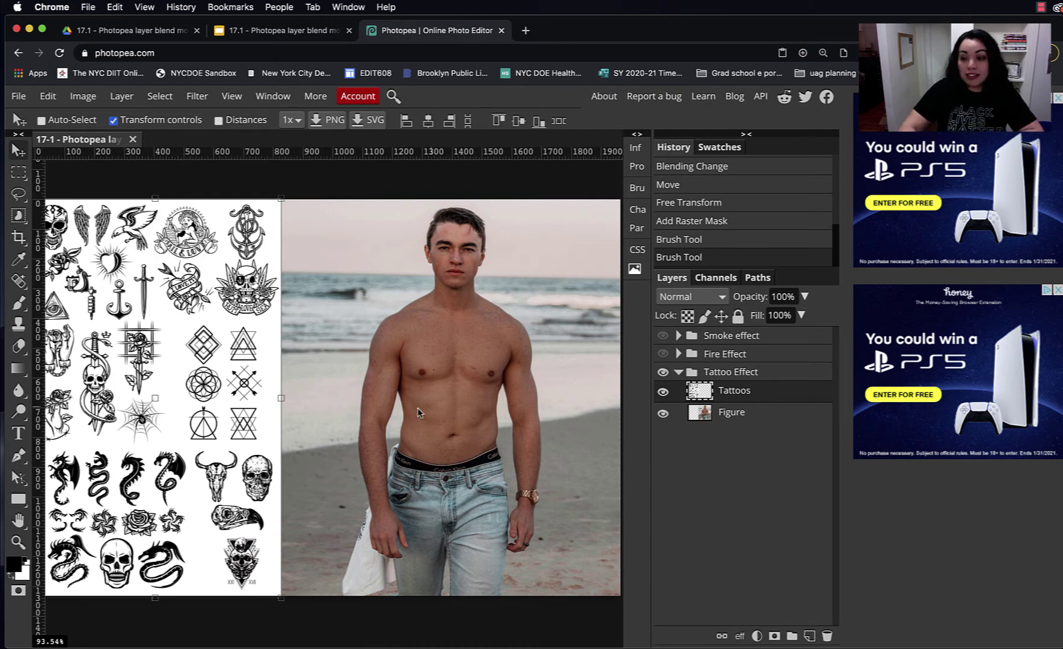
left_click(663, 391)
left_click(662, 391)
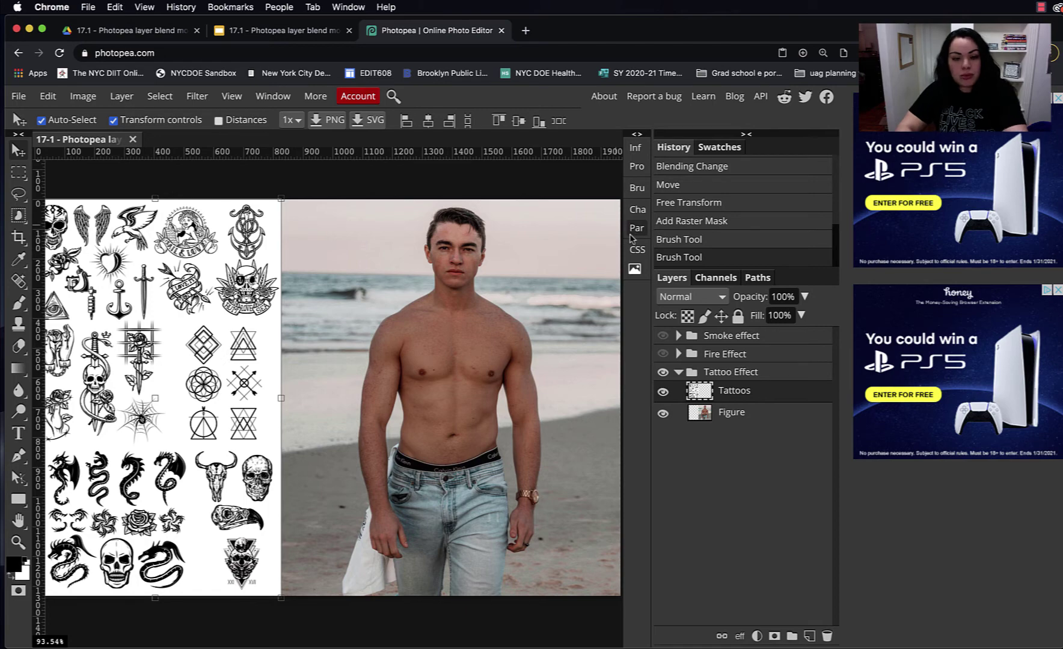
Select the anchor-and-rope tattoo at the upper right of the tattoo sheet with a freehand lasso.
key("super+t")
scroll(278, 370, "up", 5)
scroll(232, 422, "up", 3)
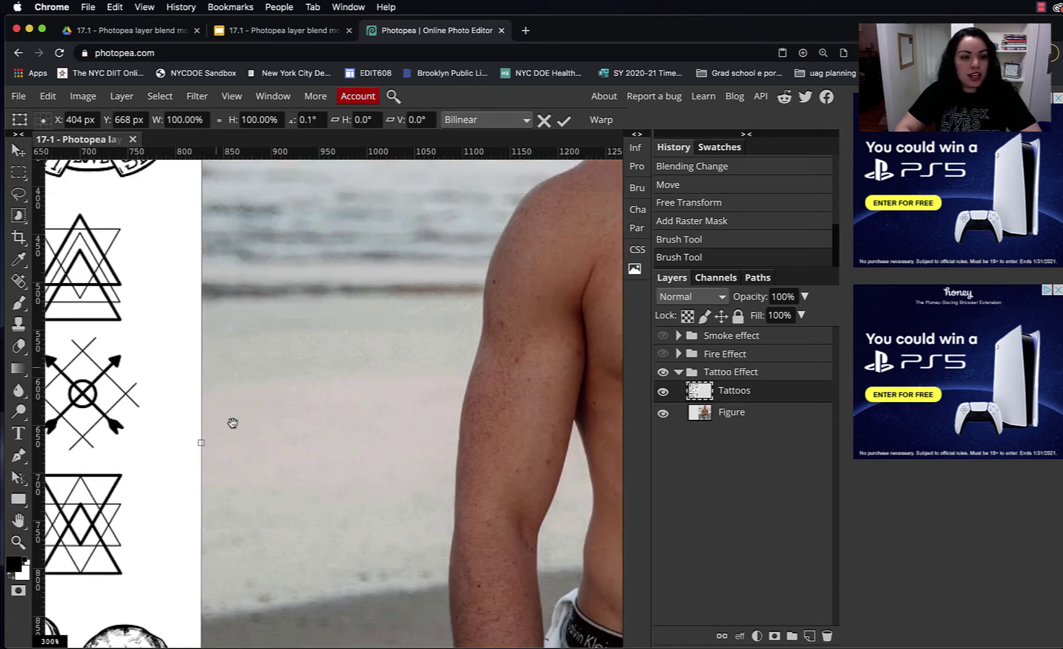
scroll(271, 394, "up", 5)
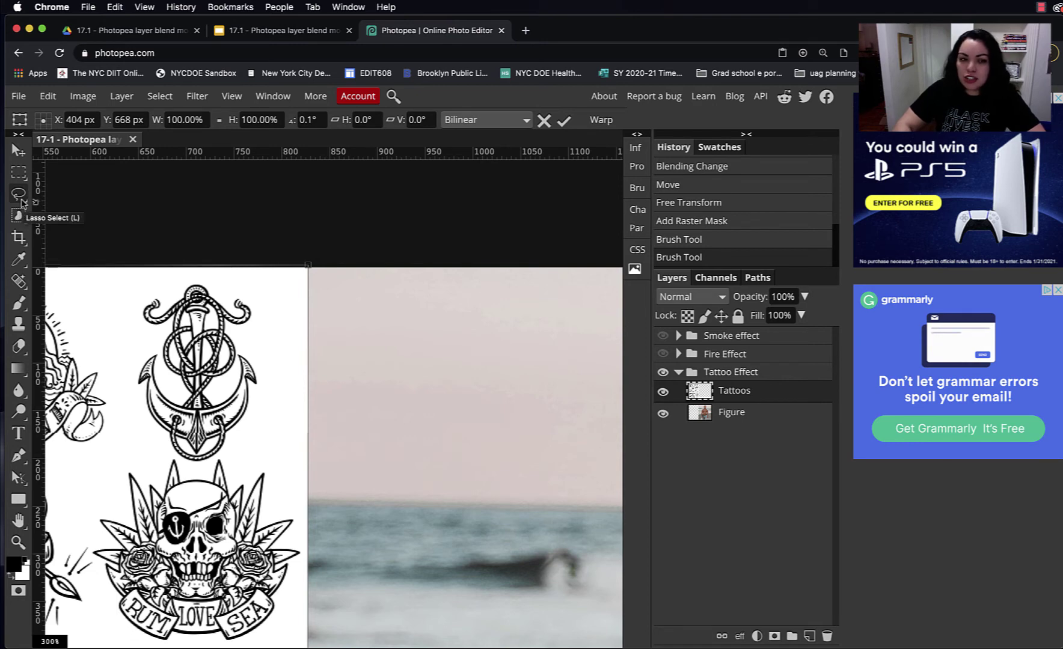
right_click(20, 195)
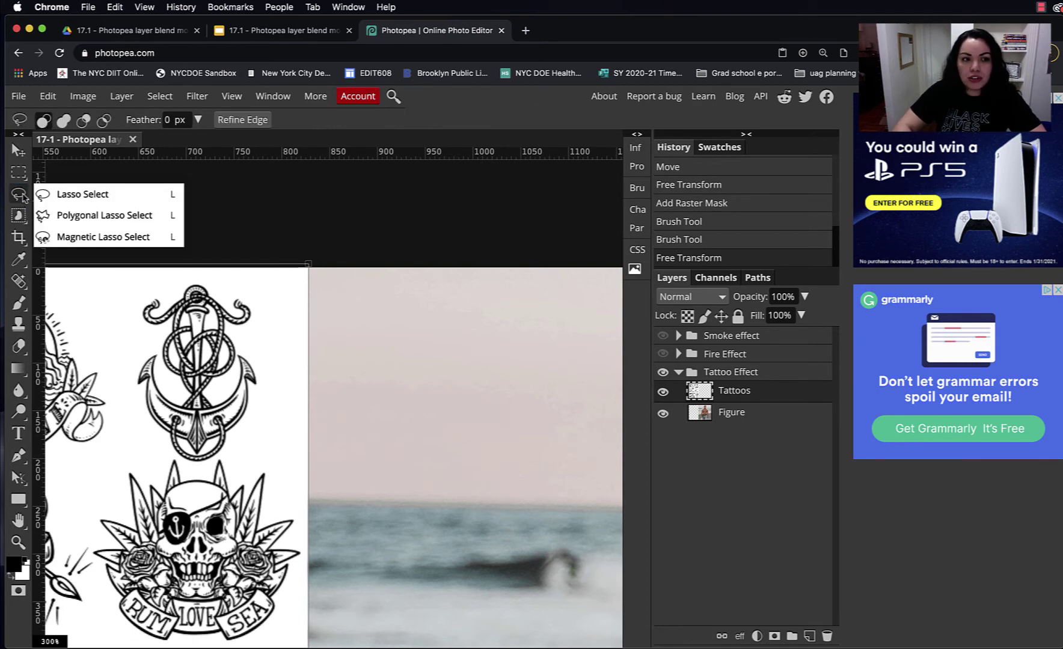
left_click(70, 194)
mouse_move(273, 282)
left_mouse_down()
mouse_move(161, 275)
mouse_move(128, 293)
mouse_move(112, 333)
mouse_move(113, 386)
mouse_move(137, 447)
mouse_move(206, 469)
mouse_move(261, 423)
left_mouse_up()
Copy the lassoed anchor-and-rope tattoo and paste it as a new layer above the Tattoos layer.
left_click(48, 96)
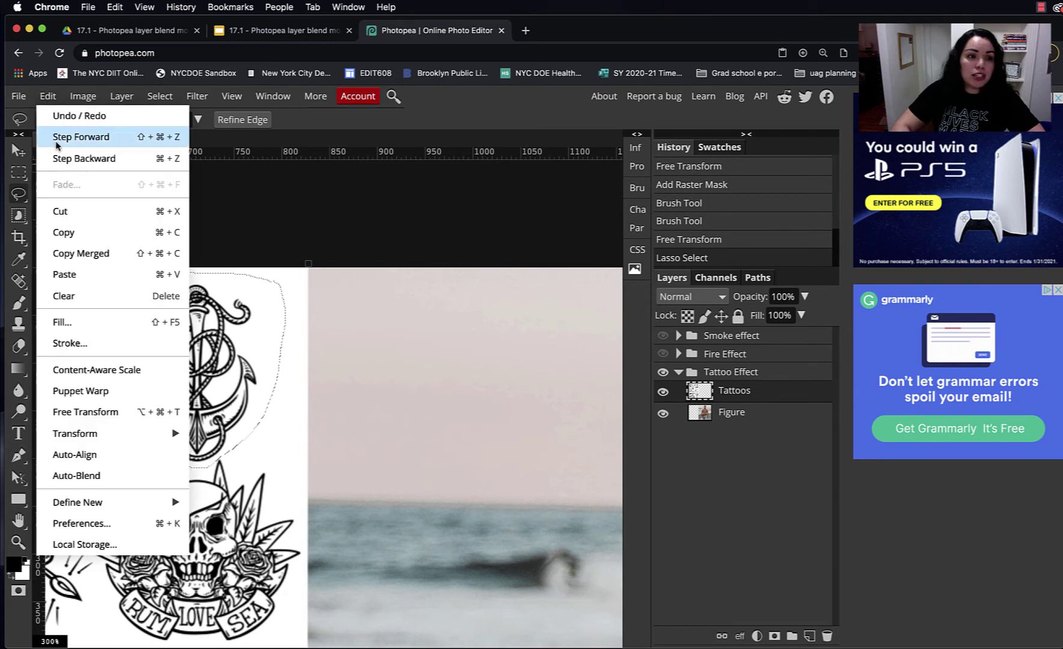
left_click(63, 232)
left_click(43, 95)
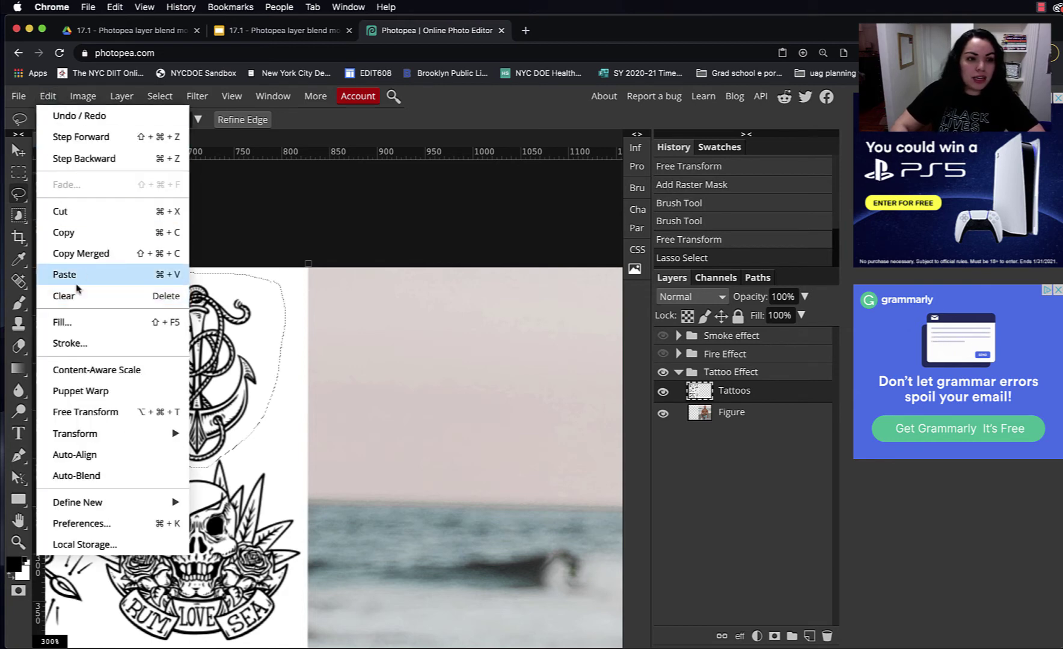
left_click(79, 276)
Move the pasted anchor tattoo onto the man's upper arm beside the tattoo sheet and scale it down to about 45%.
left_click(17, 150)
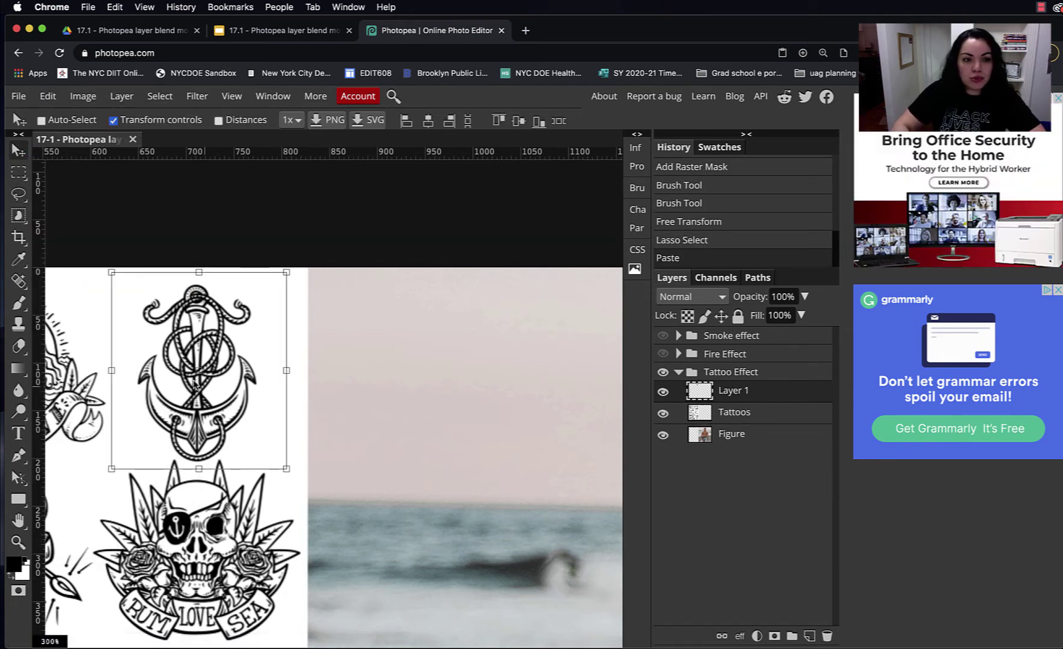
left_click_drag(153, 177, 422, 351)
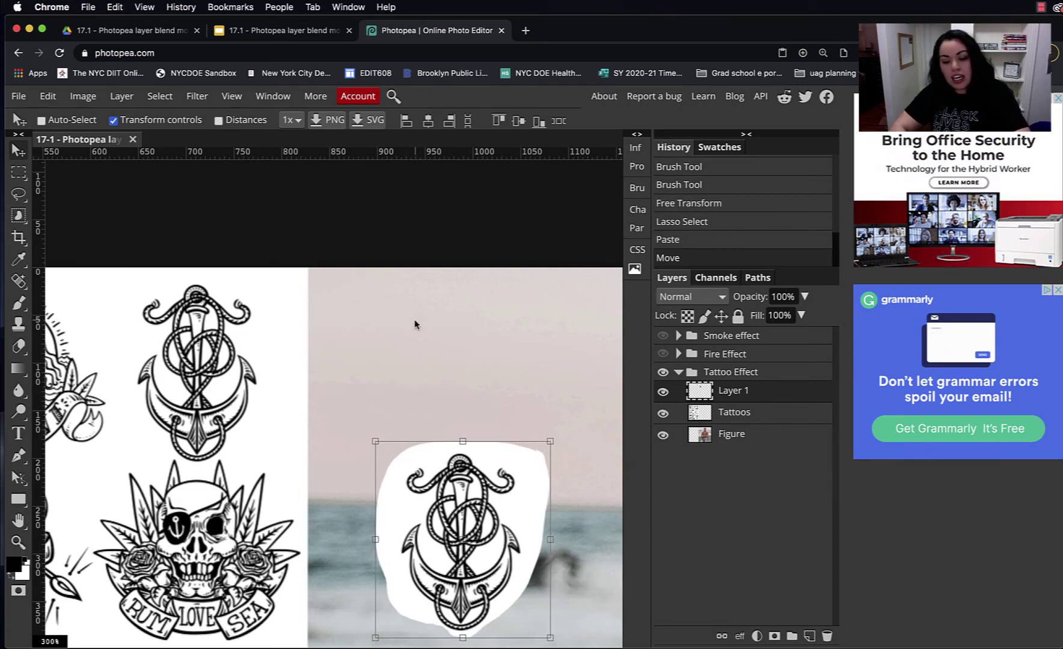
key("super+minus")
scroll(536, 431, "down", 5)
scroll(536, 431, "right", 4)
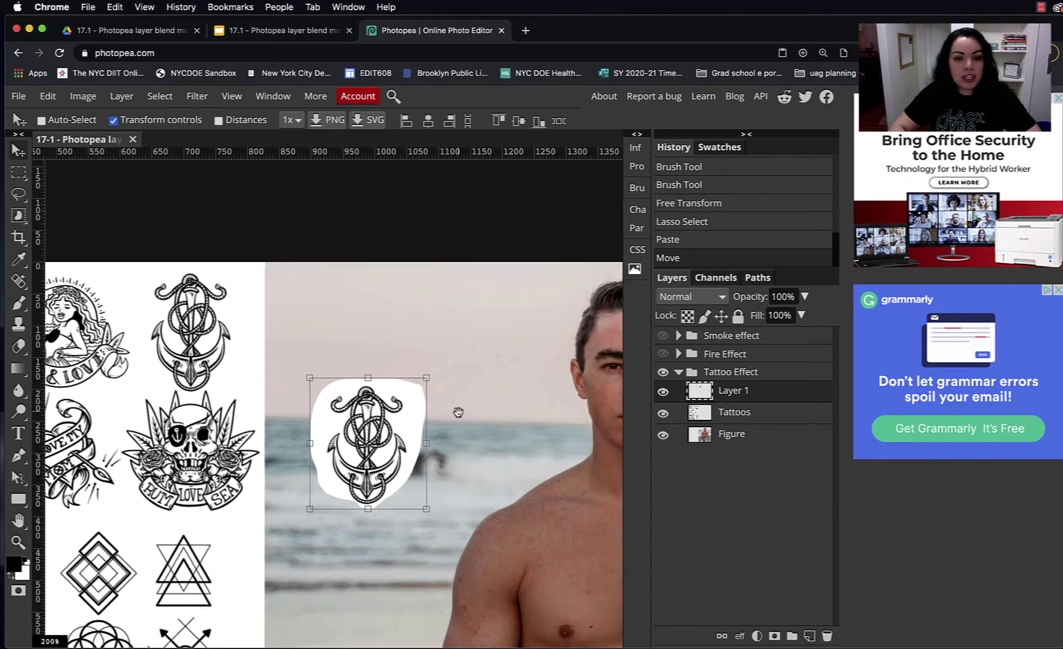
left_click_drag(227, 246, 351, 450)
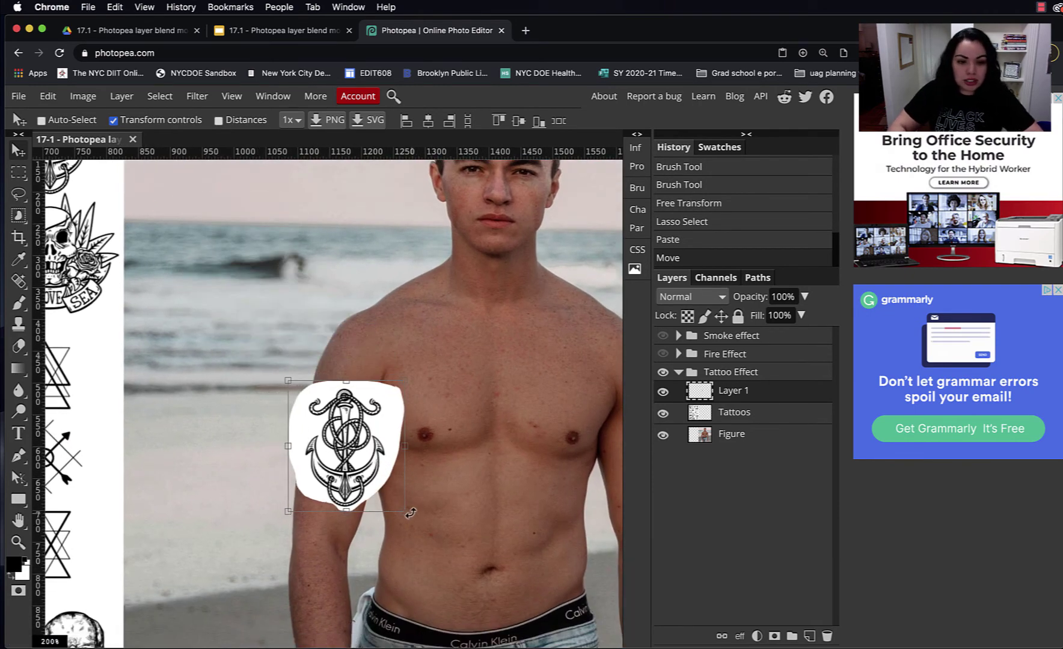
left_click_drag(405, 511, 339, 453)
Distort the corners of the anchor tattoo slightly to follow the shape of the arm, and apply the transform.
left_click(48, 96)
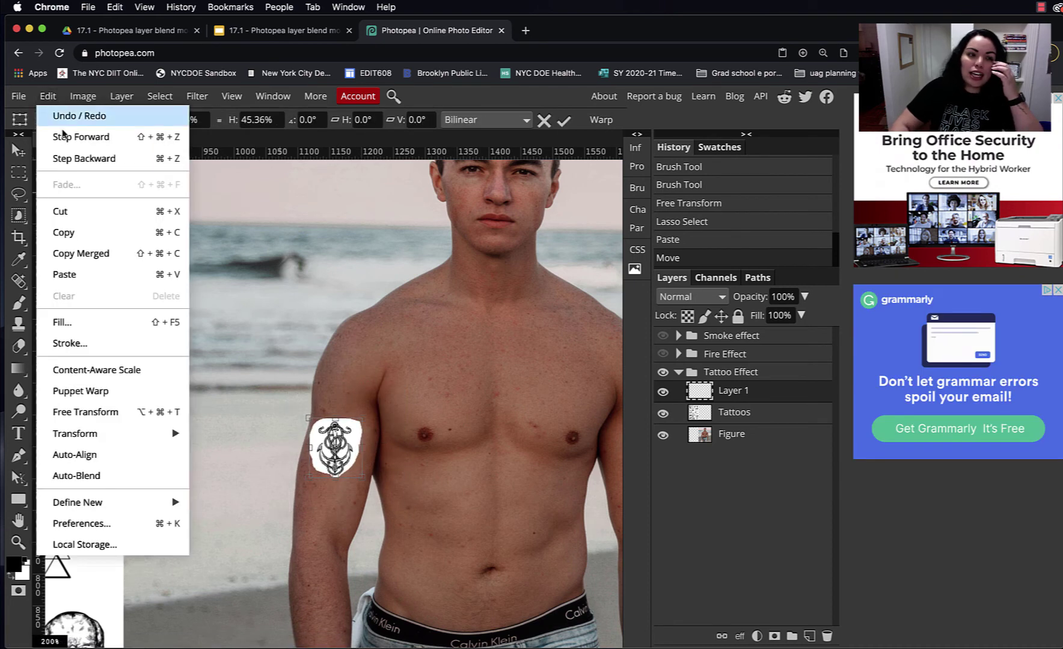
mouse_move(114, 436)
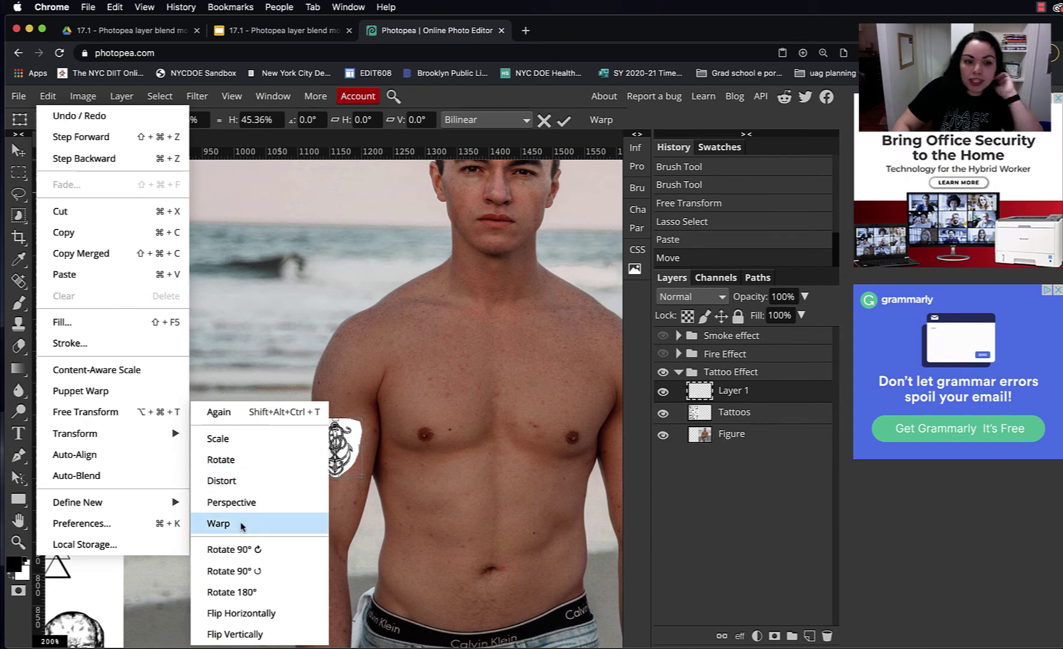
left_click(243, 481)
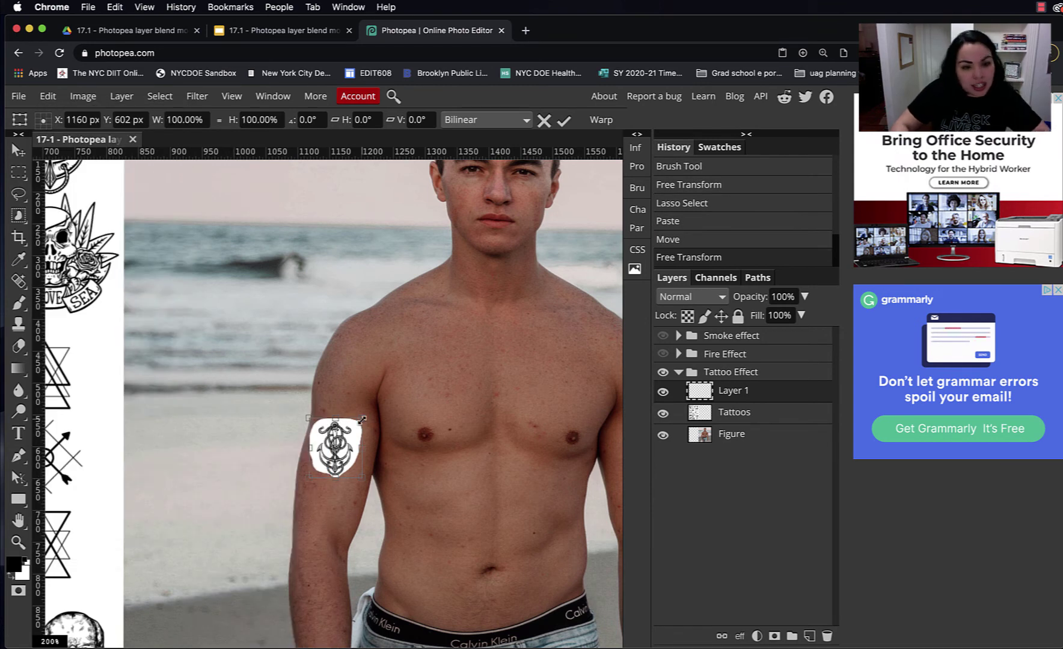
left_click_drag(361, 419, 309, 417)
left_click_drag(360, 481, 360, 481)
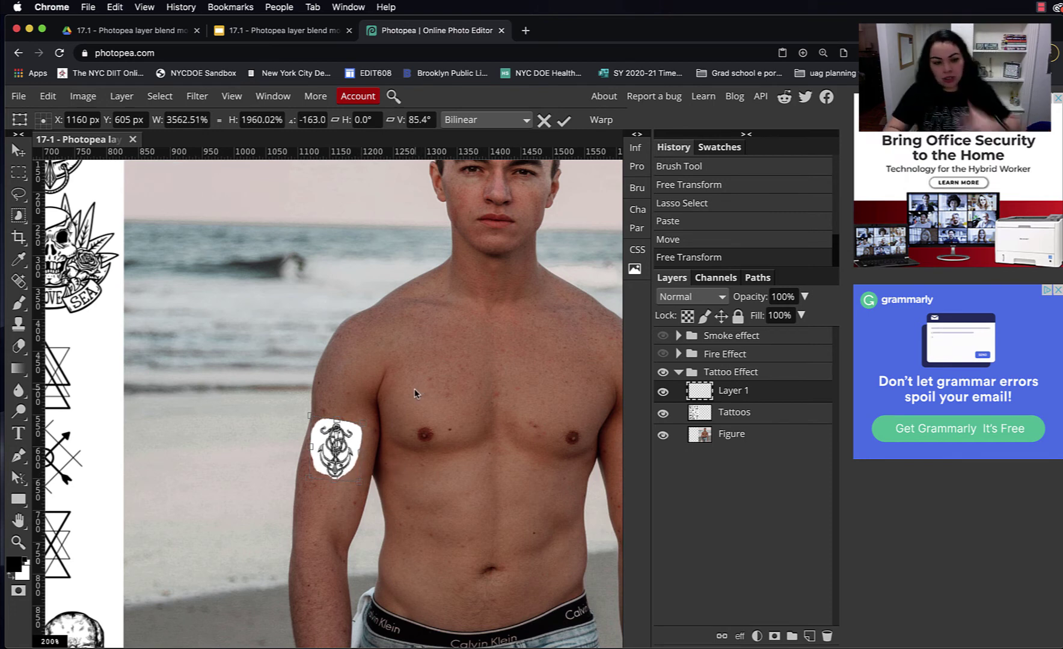
key("Return")
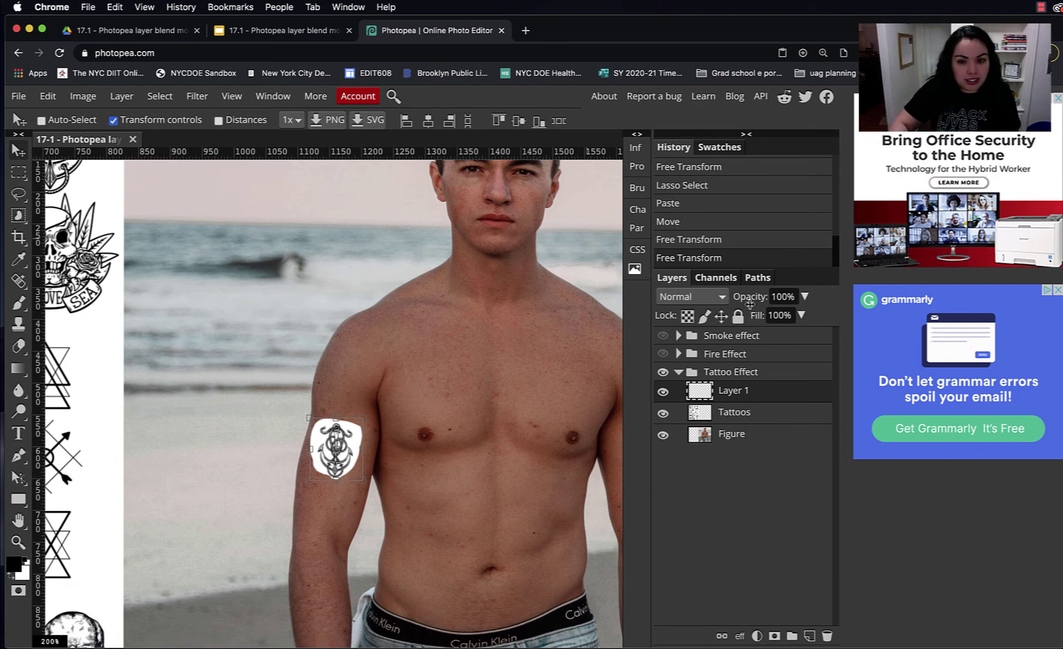
Set the anchor tattoo layer's blend mode to Multiply, then select the Figure layer and fit the whole image in view.
left_click(720, 297)
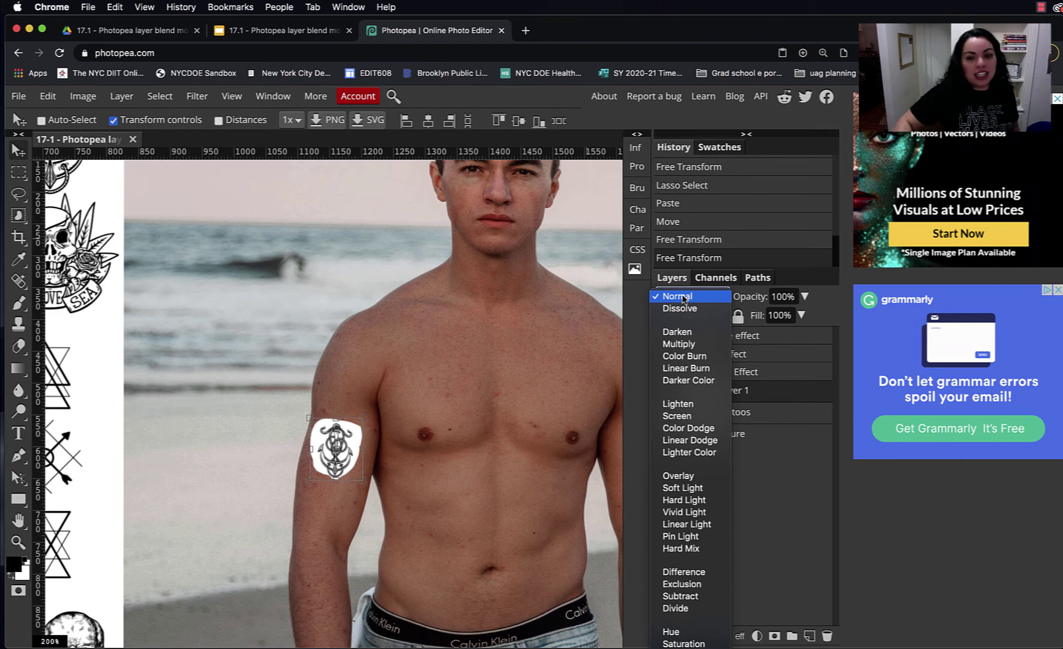
left_click(679, 344)
left_click(754, 442)
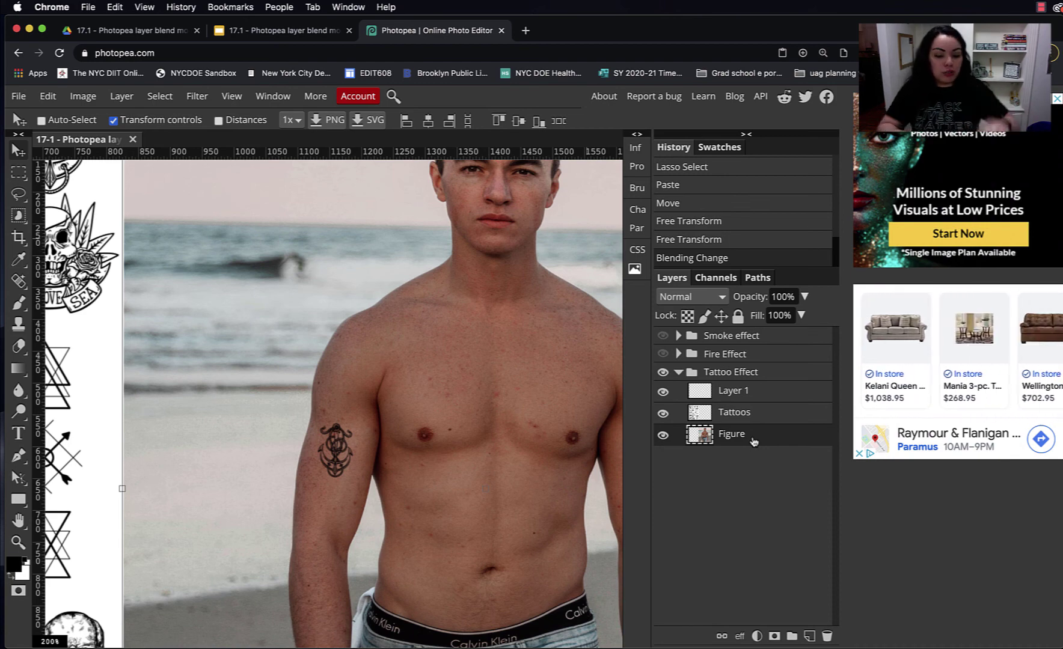
key("ctrl+0")
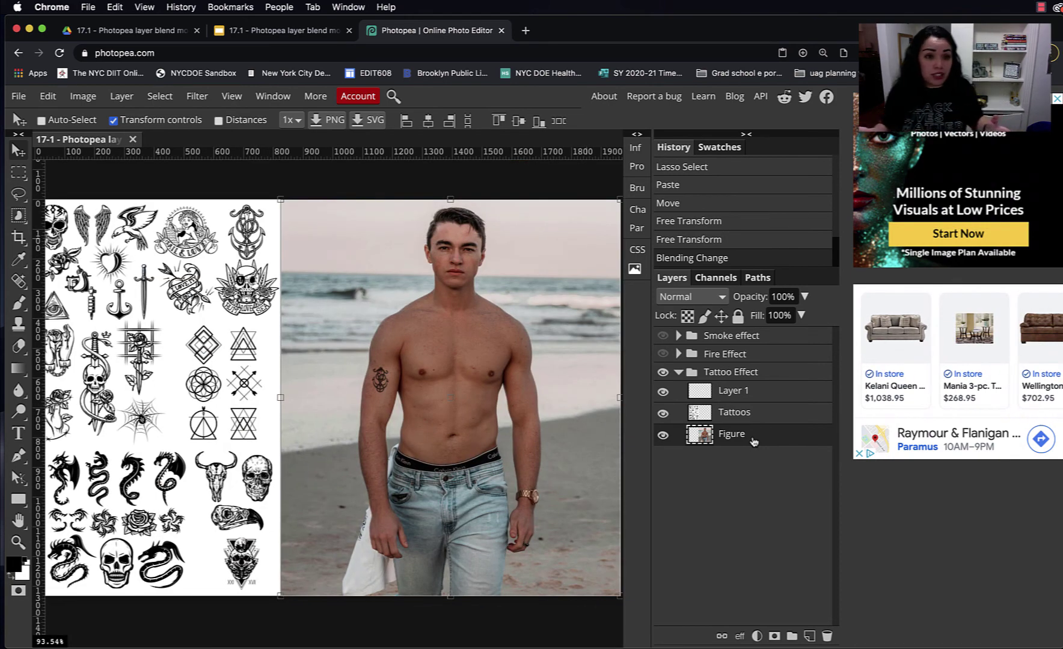